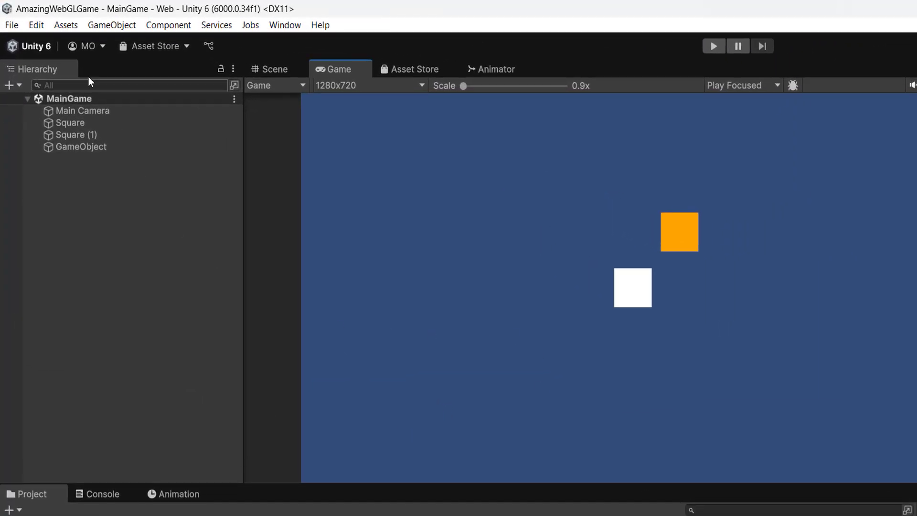
Open the build profiles and add a new build profile for the Web platform.
left_click(12, 25)
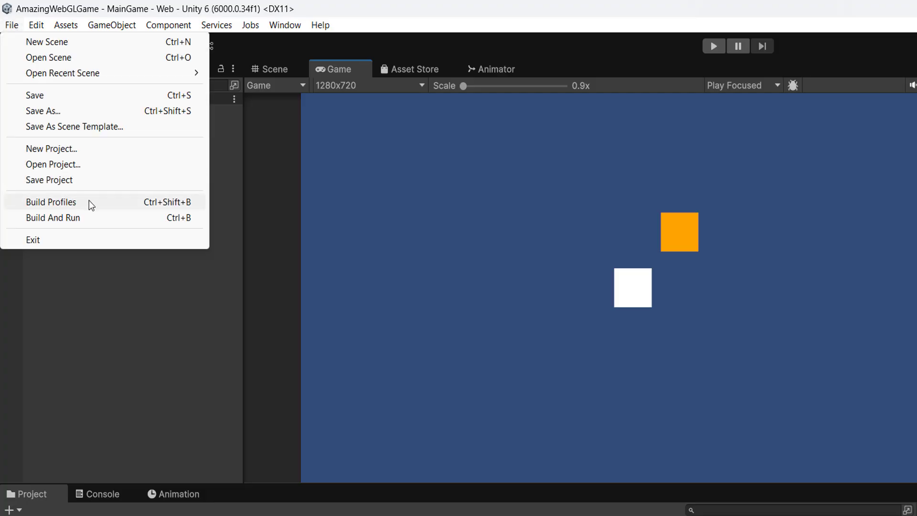
left_click(110, 202)
left_click(169, 169)
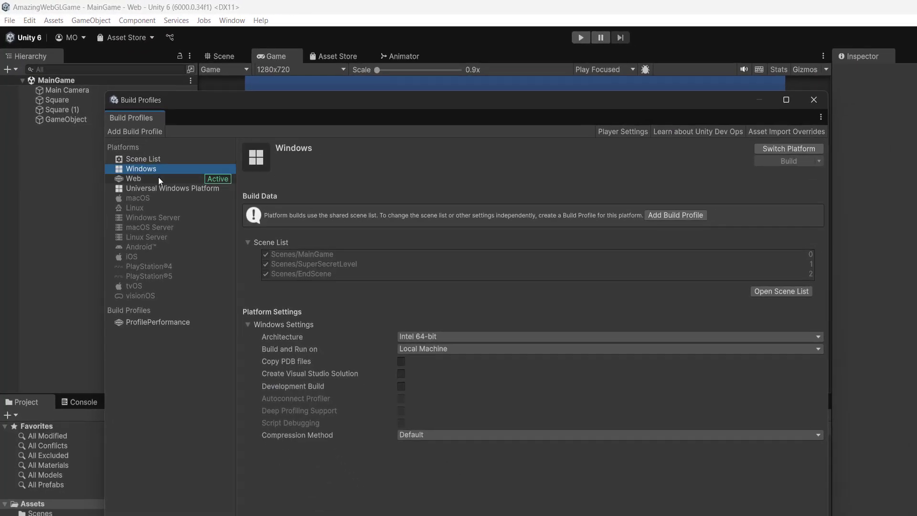
left_click(159, 179)
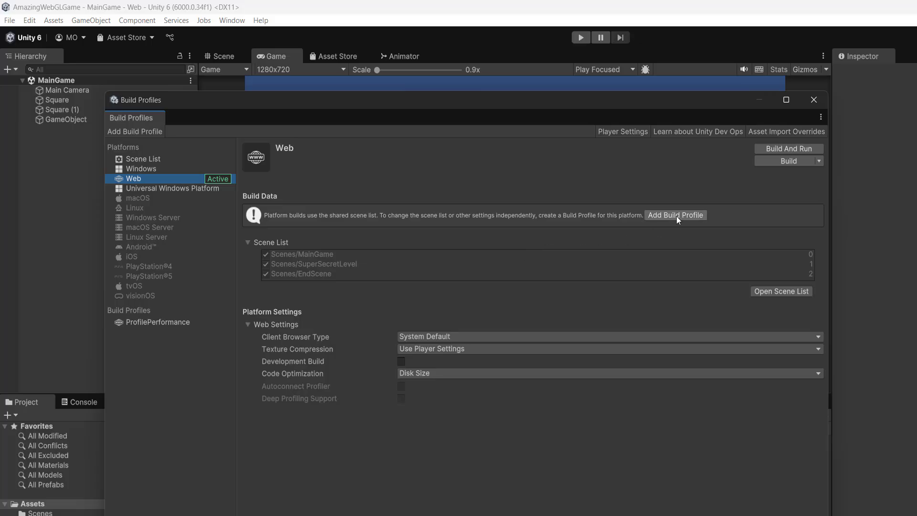
left_click(692, 219)
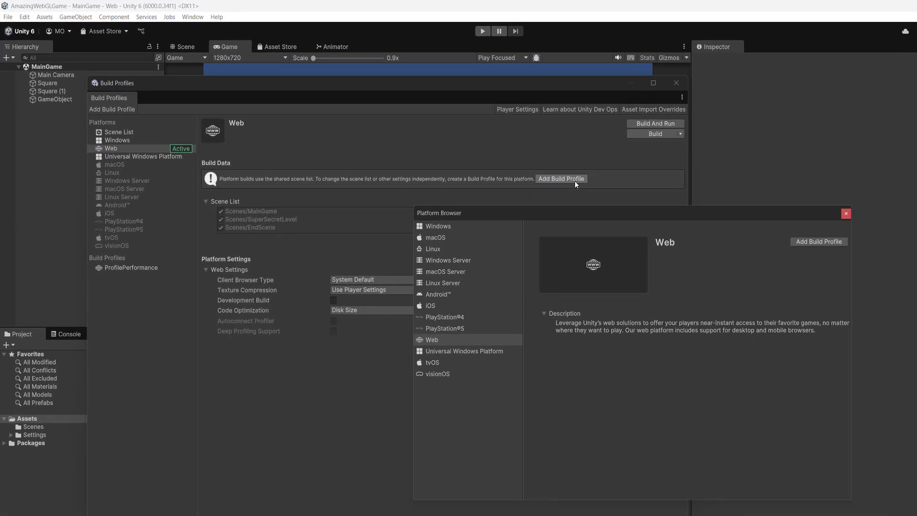
left_click(820, 244)
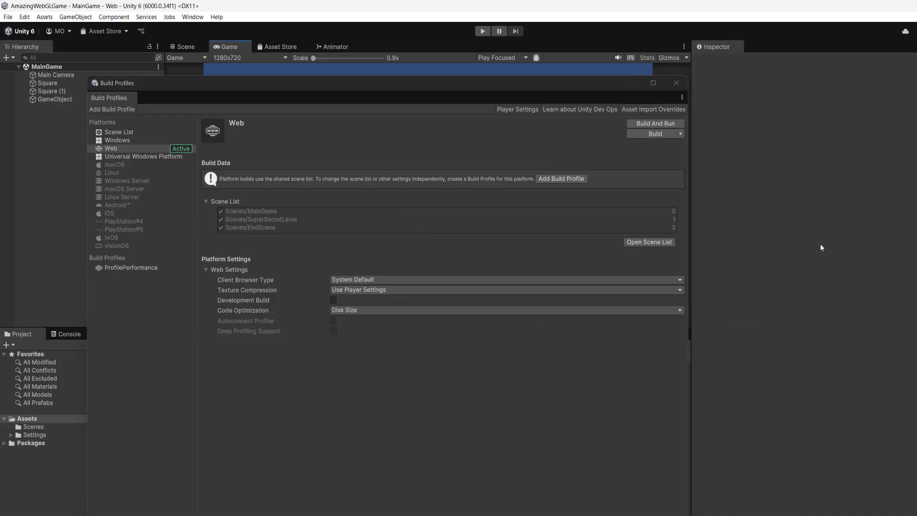
Rename the new Web build profile as EpicWeb.
right_click(147, 270)
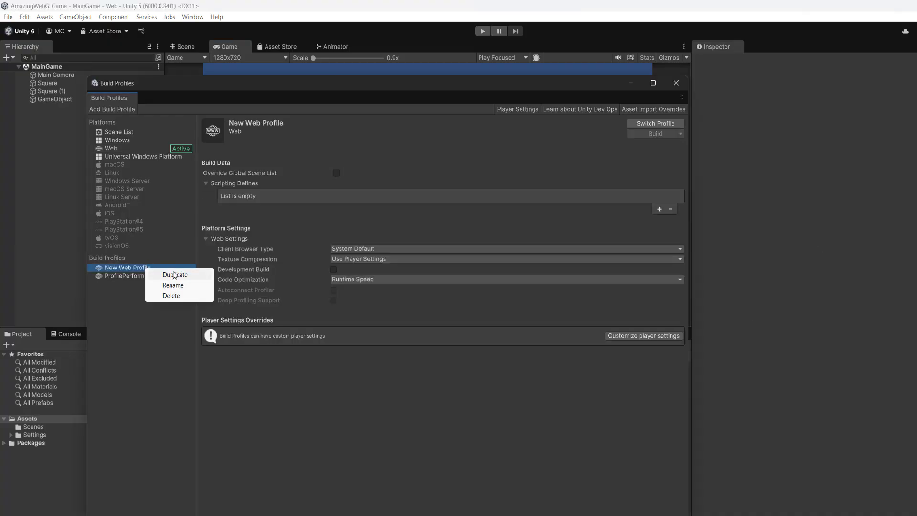
left_click(173, 285)
type("EpicWen")
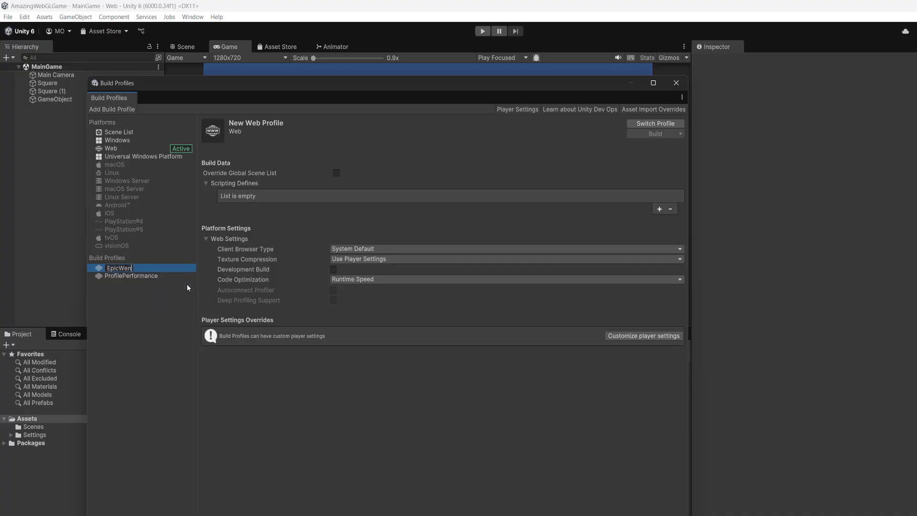
key("BackSpace")
type("b")
key("Return")
Set the EpicWeb profile's code optimization to Disk Size and add custom player settings to the profile.
left_click(365, 279)
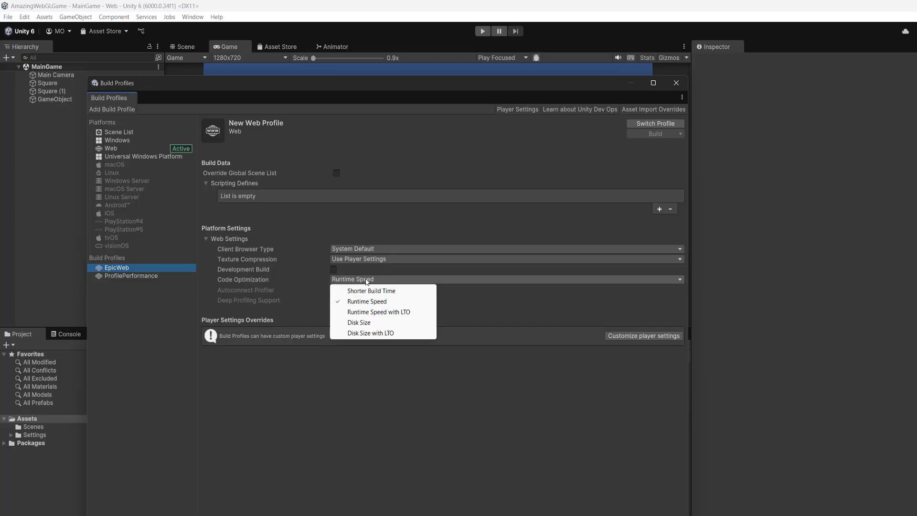
left_click(377, 323)
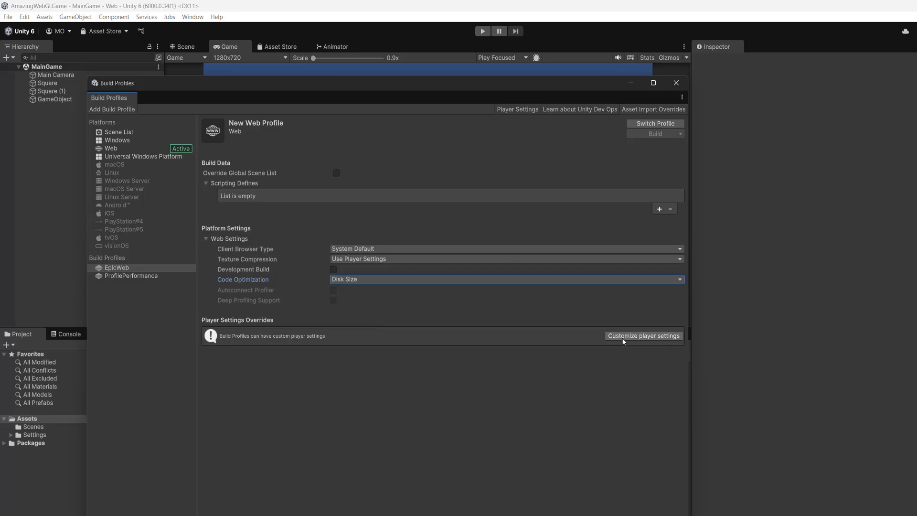
left_click(634, 336)
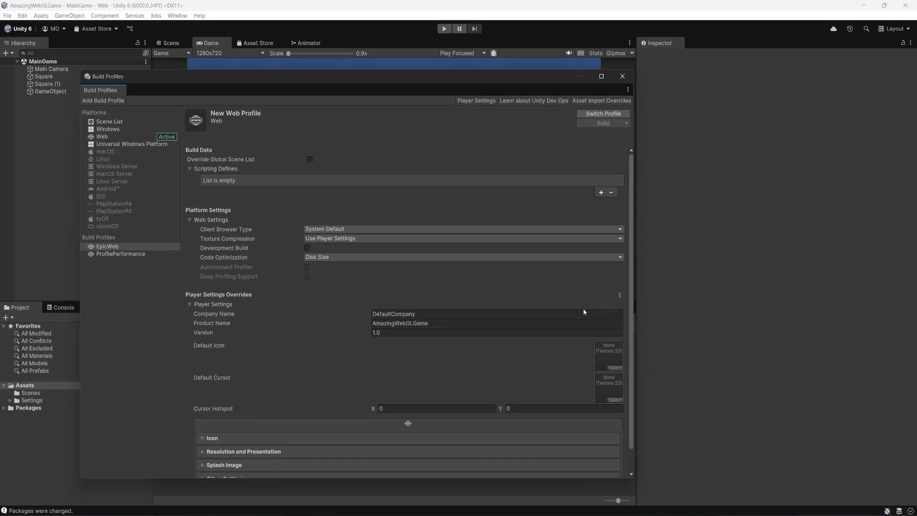
Set the profile's default canvas width to 1280 and height to 720 in its resolution and presentation settings.
scroll(396, 269, "down", 1)
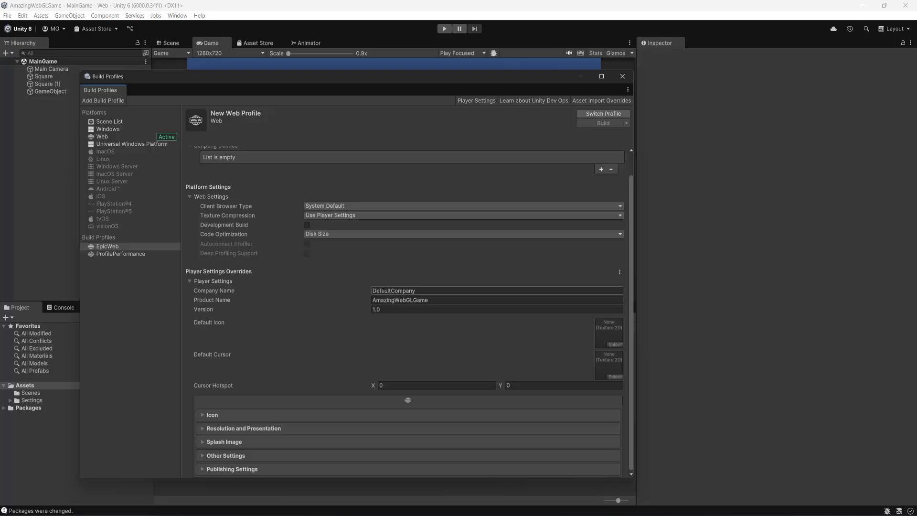
left_click(245, 428)
scroll(345, 391, "down", 3)
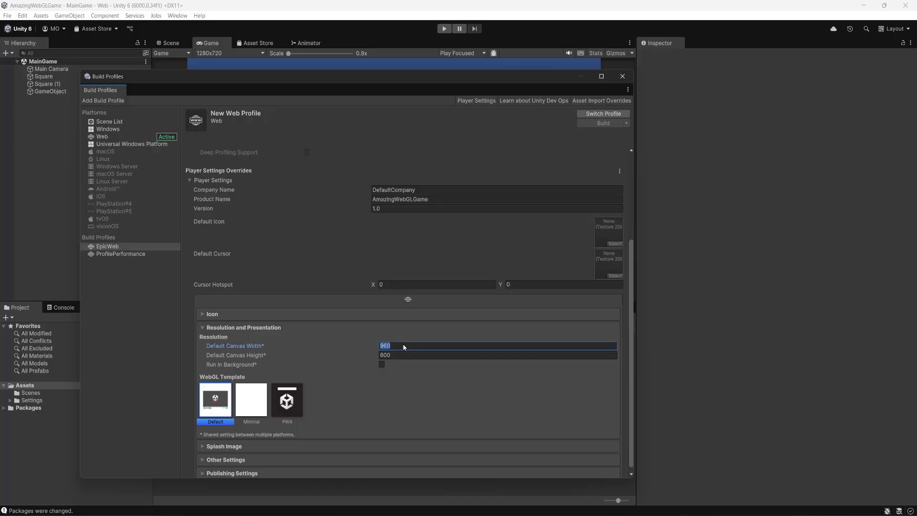
left_click(405, 355)
type("720")
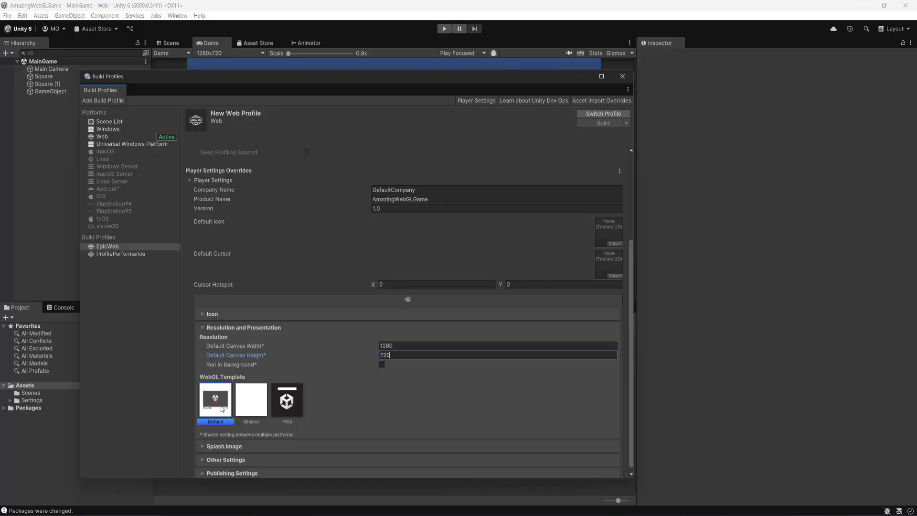
Turn off the splash screen in the profile's player settings and show its publishing settings.
left_click(232, 444)
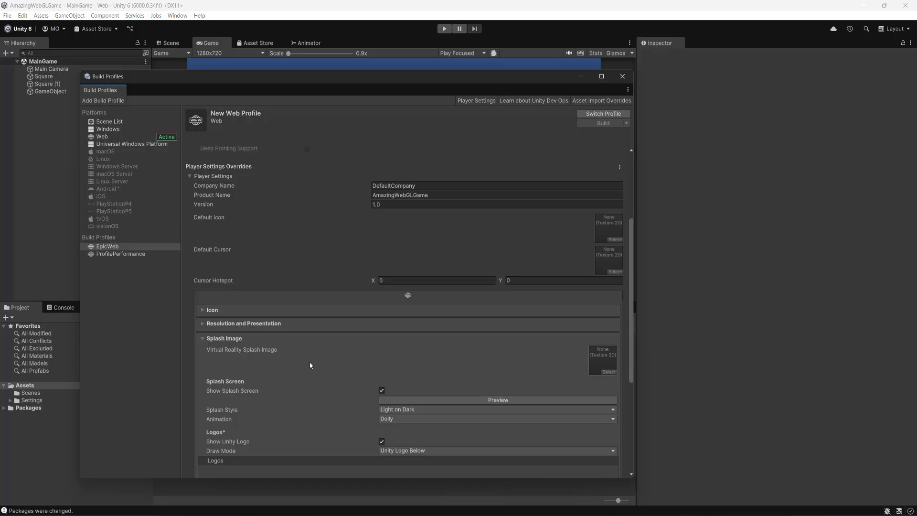
left_click(382, 389)
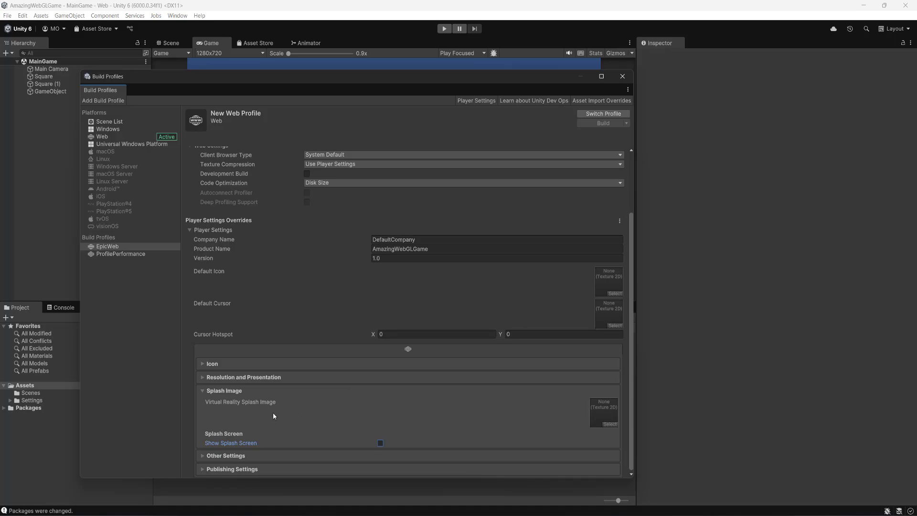
left_click(245, 469)
scroll(288, 397, "down", 5)
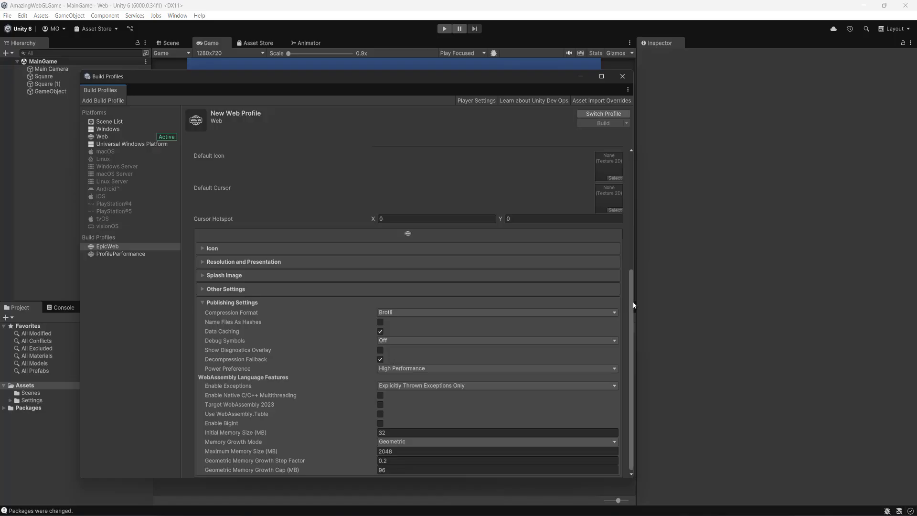
Make EpicWeb the active build profile.
left_click_drag(632, 306, 643, 165)
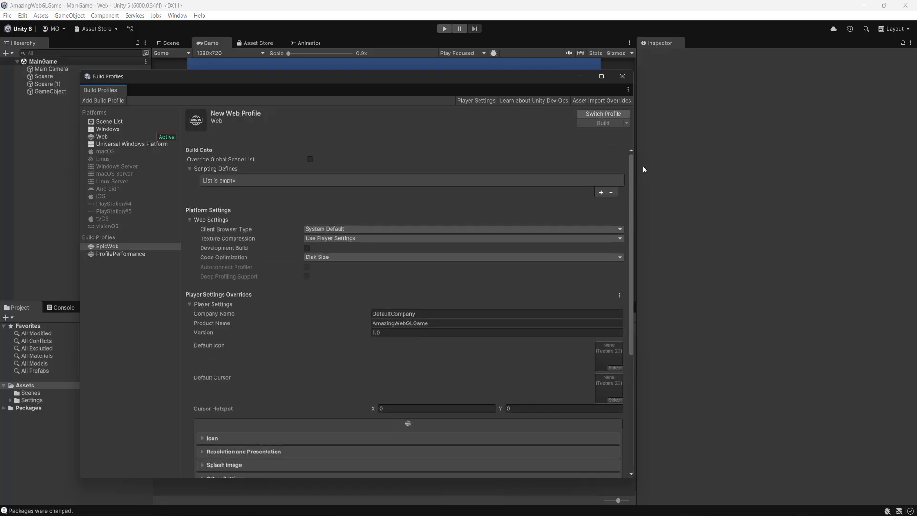
left_click(603, 114)
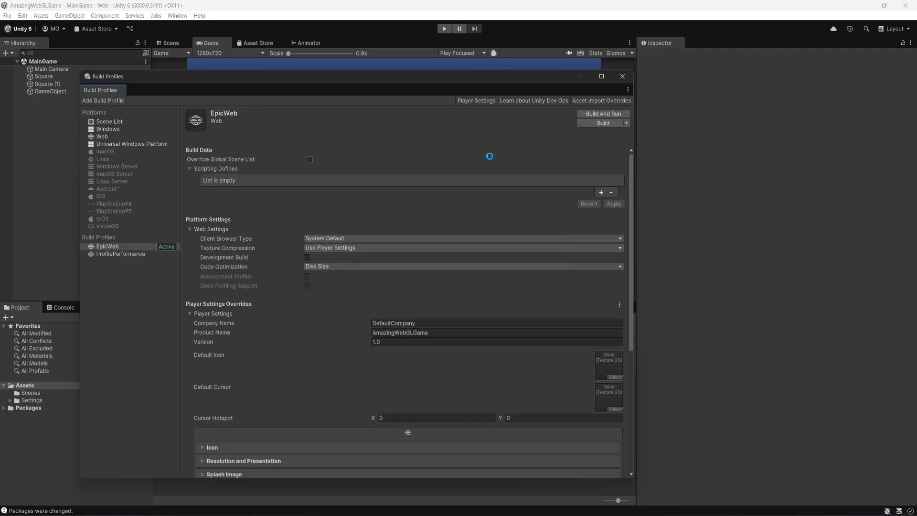
Build the game into a new folder named AmazingGameBuild inside the project's Builds folder.
left_click(594, 126)
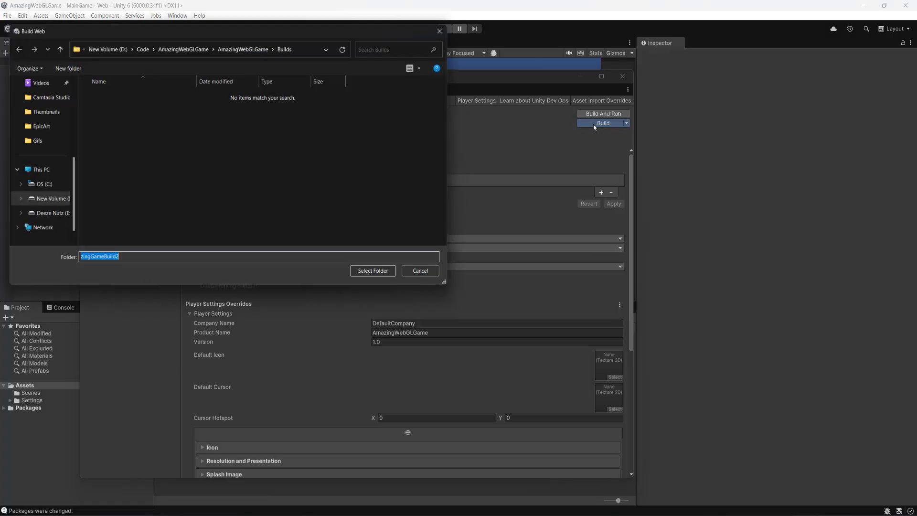
right_click(193, 156)
mouse_move(233, 280)
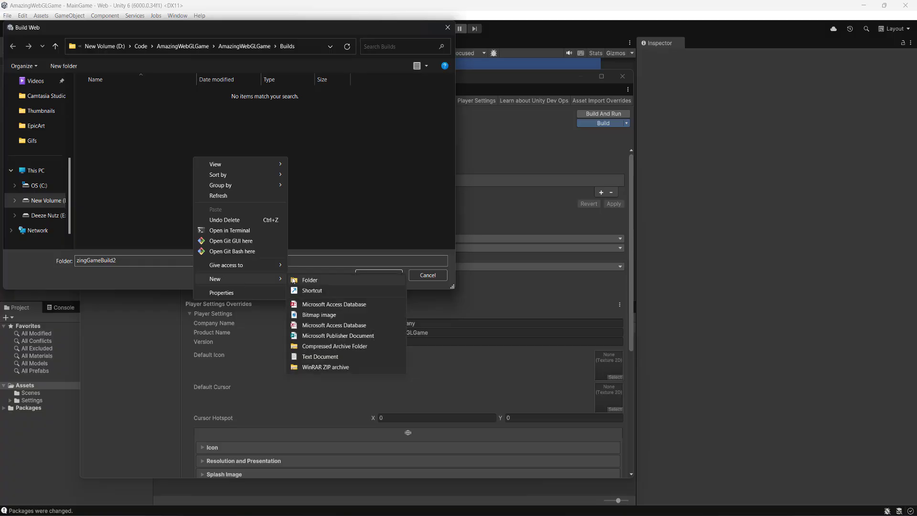
left_click(324, 280)
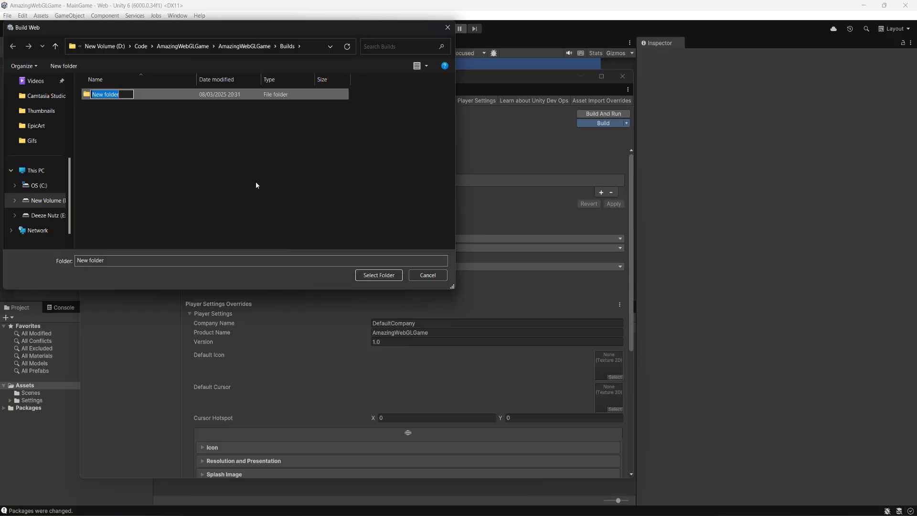
type("AmazingGameBuild")
key("Return")
double_click(146, 95)
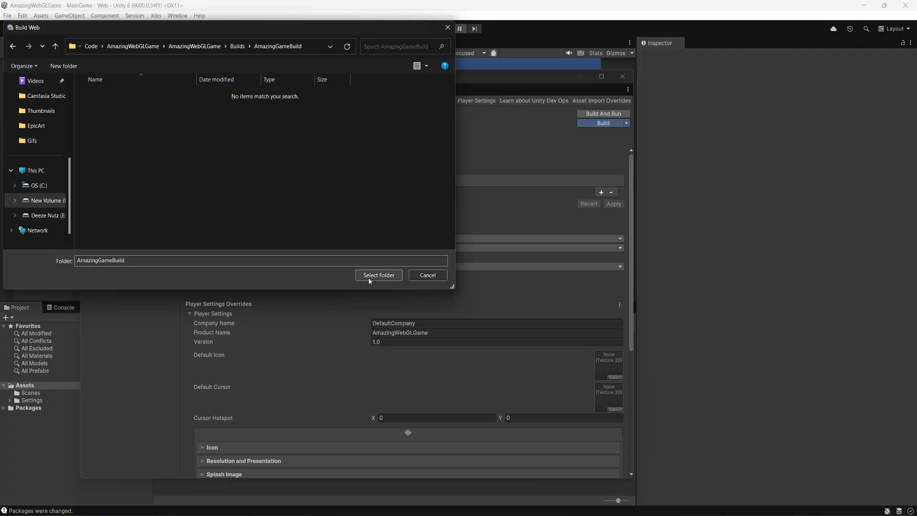
left_click(377, 275)
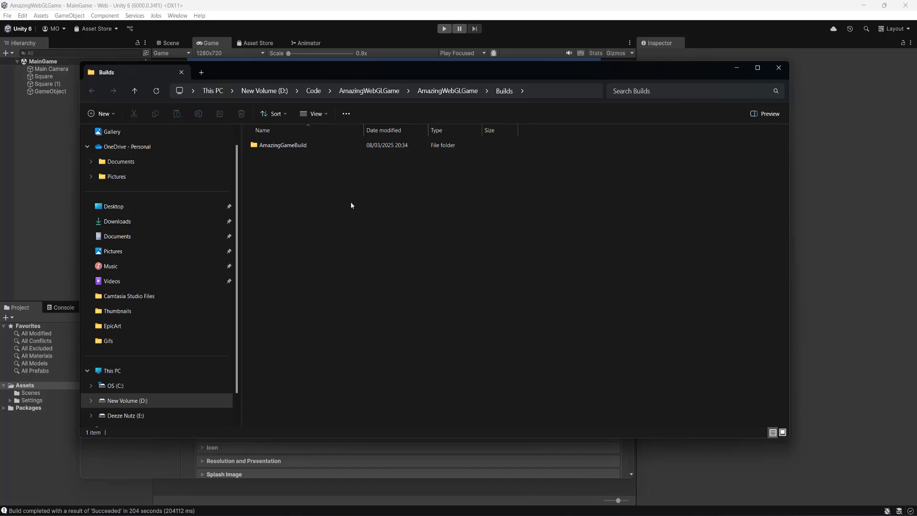
Switch to File Explorer and create a ZIP archive named AmazingGameZip.zip in the Builds folder.
right_click(283, 195)
mouse_move(326, 266)
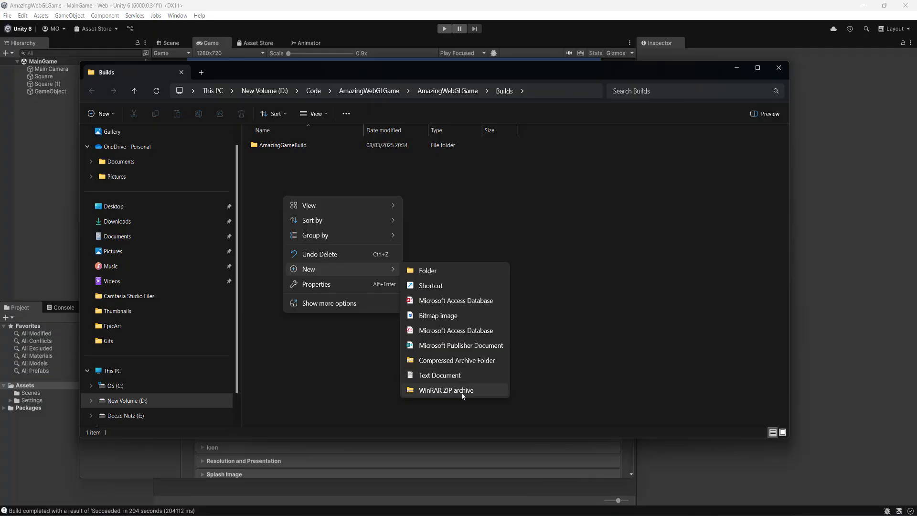
left_click(446, 390)
type("AmazingGame")
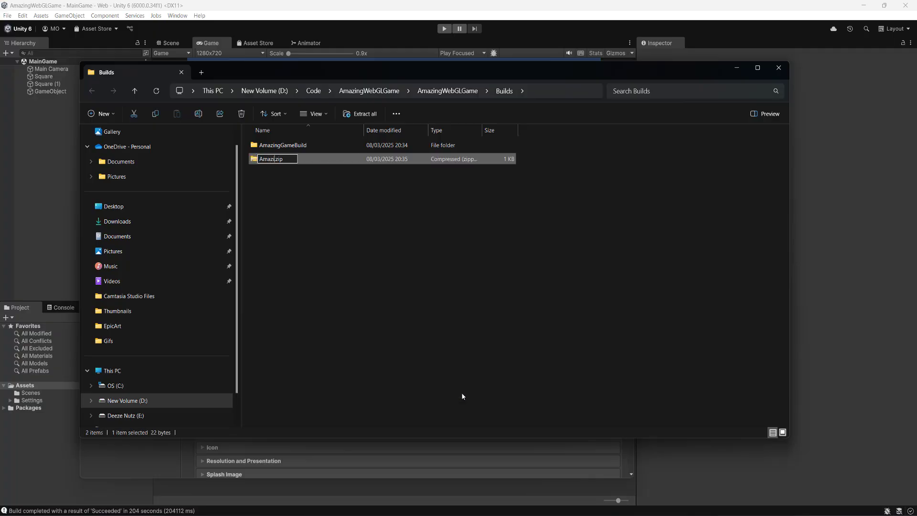
type("Zip")
left_click(461, 396)
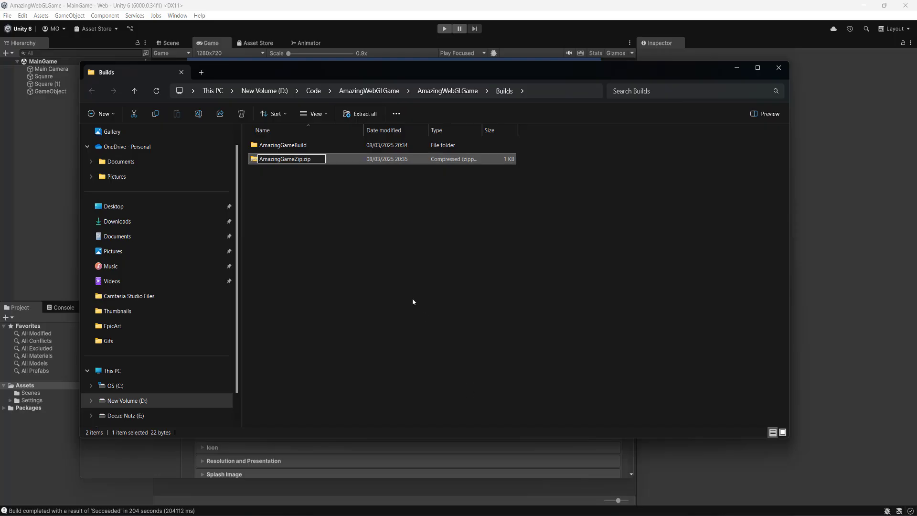
Copy the Build and TemplateData folders and index.html from AmazingGameBuild into AmazingGameZip.zip.
double_click(311, 145)
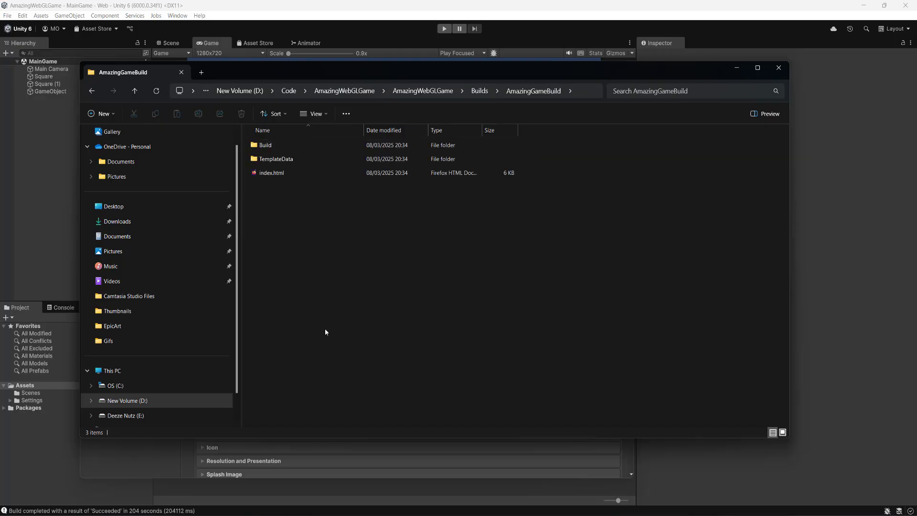
left_click_drag(320, 384, 289, 148)
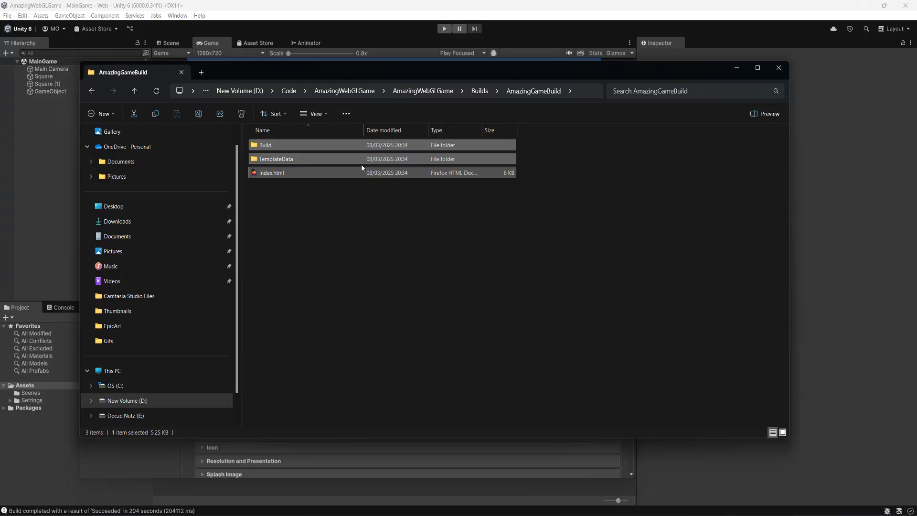
right_click(317, 174)
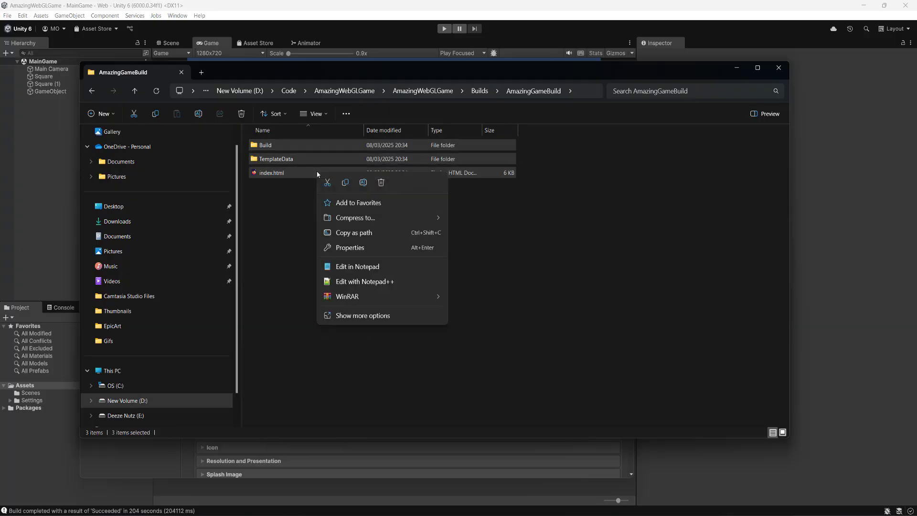
left_click(347, 186)
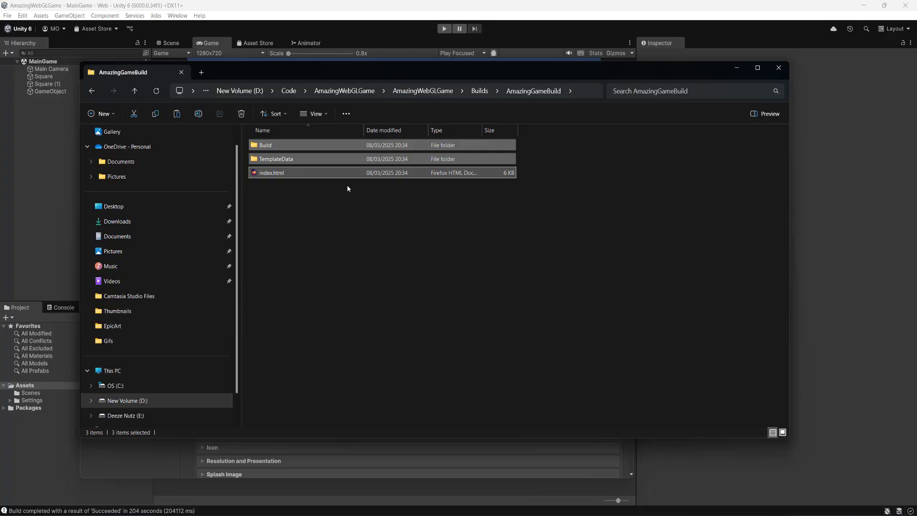
left_click(481, 91)
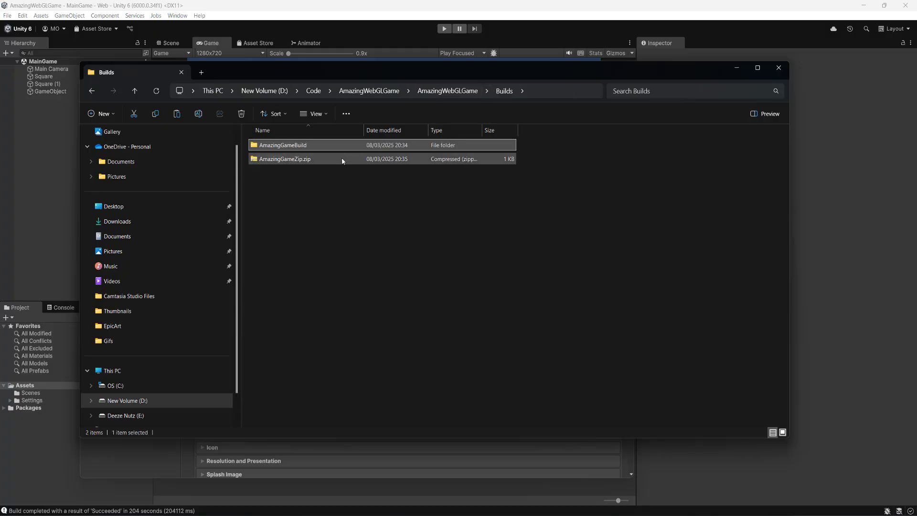
double_click(326, 161)
right_click(300, 171)
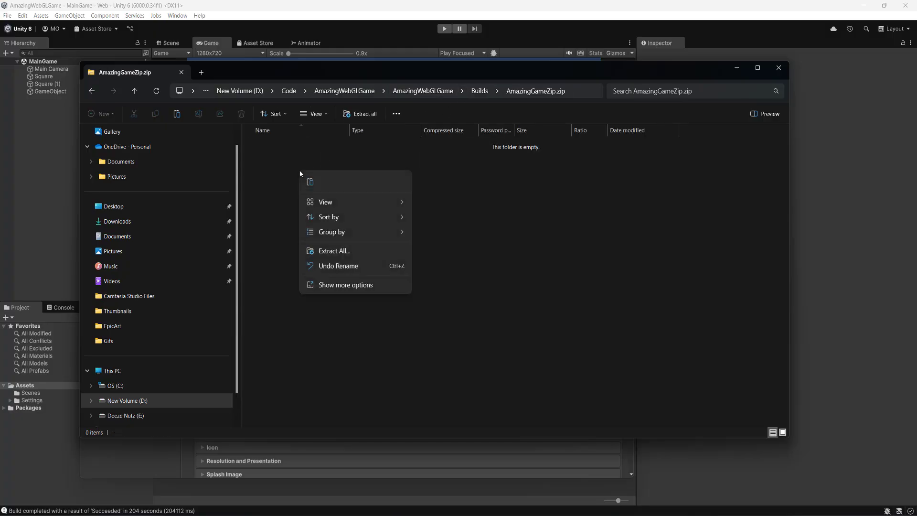
left_click(309, 182)
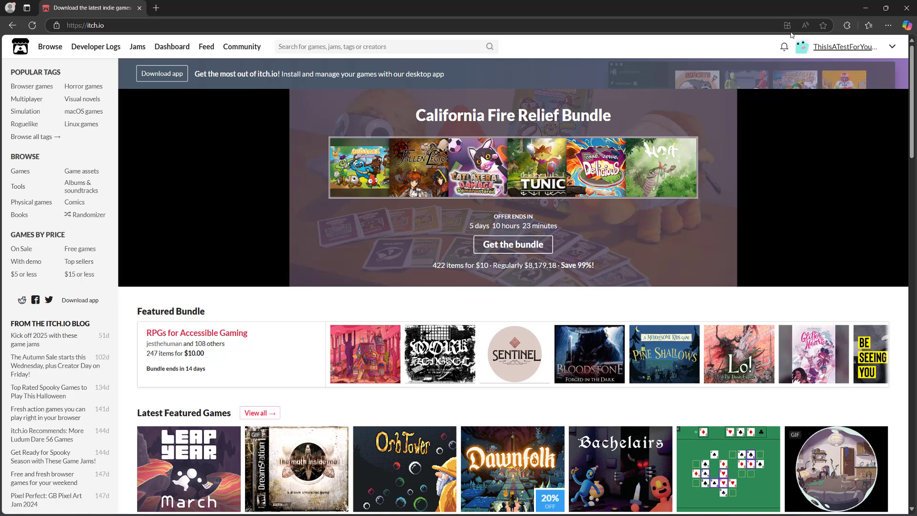
Switch to itch.io in the browser and start uploading a new project.
left_click(892, 51)
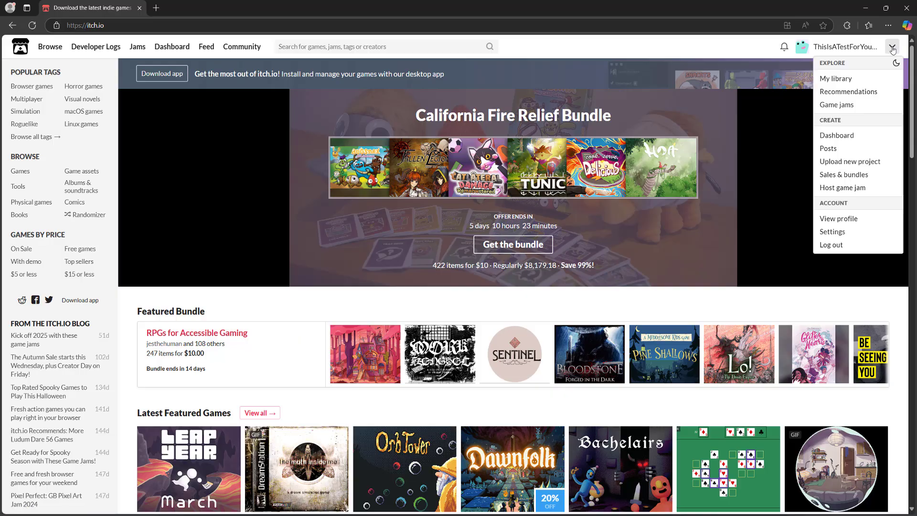
left_click(859, 165)
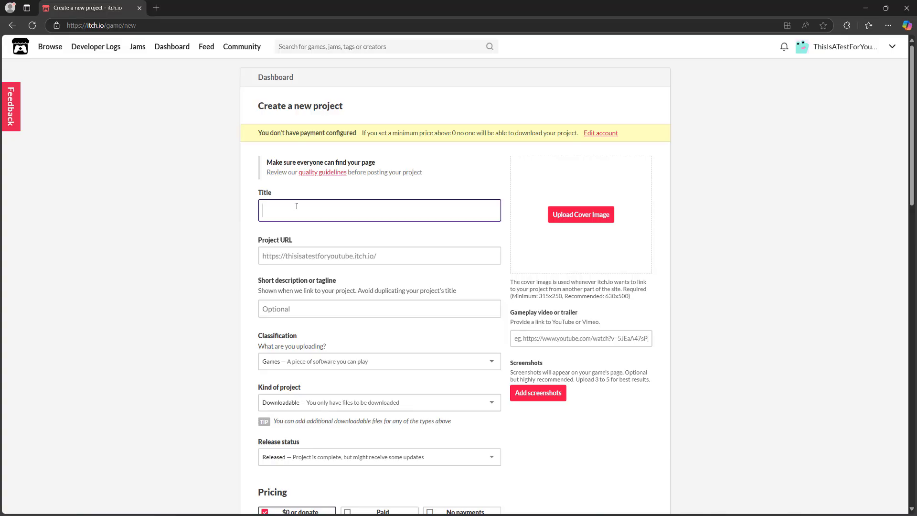
Title the project Amazing Game and set its kind of project to HTML.
type("Amazing Game")
left_click(619, 220)
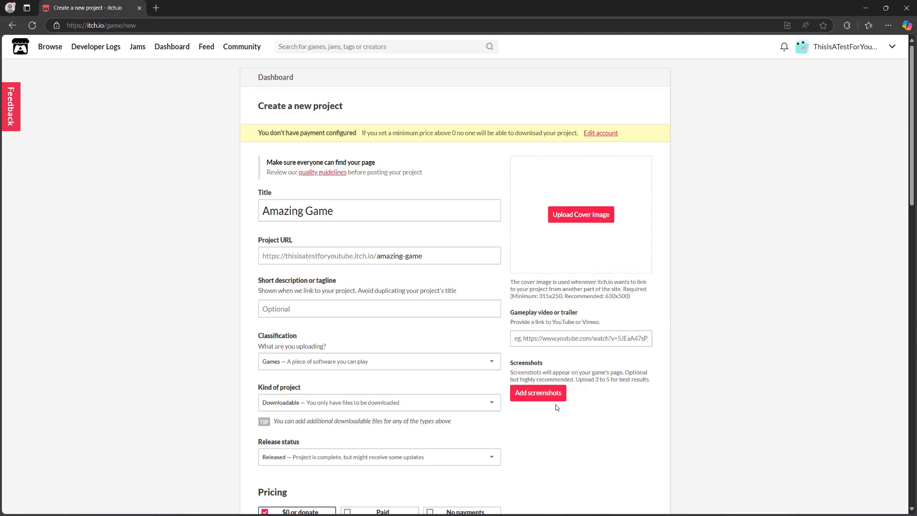
scroll(343, 293, "down", 1)
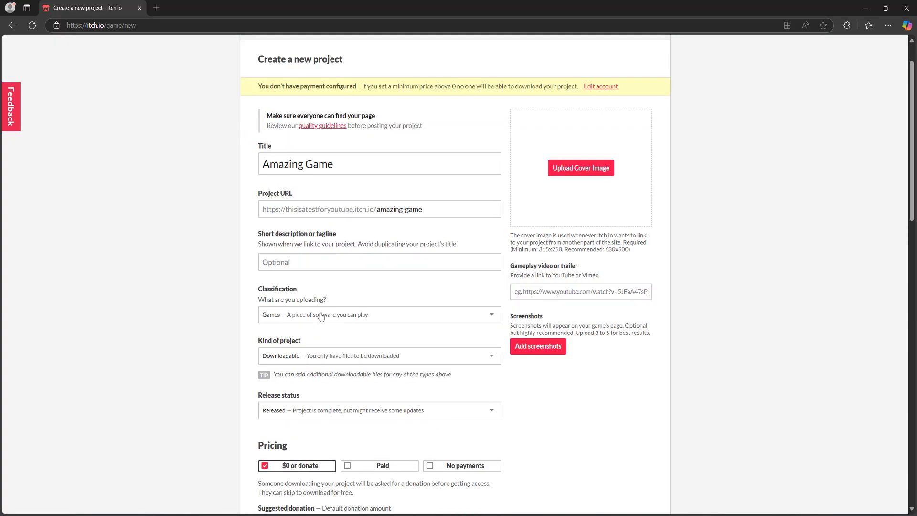
scroll(352, 318, "down", 2)
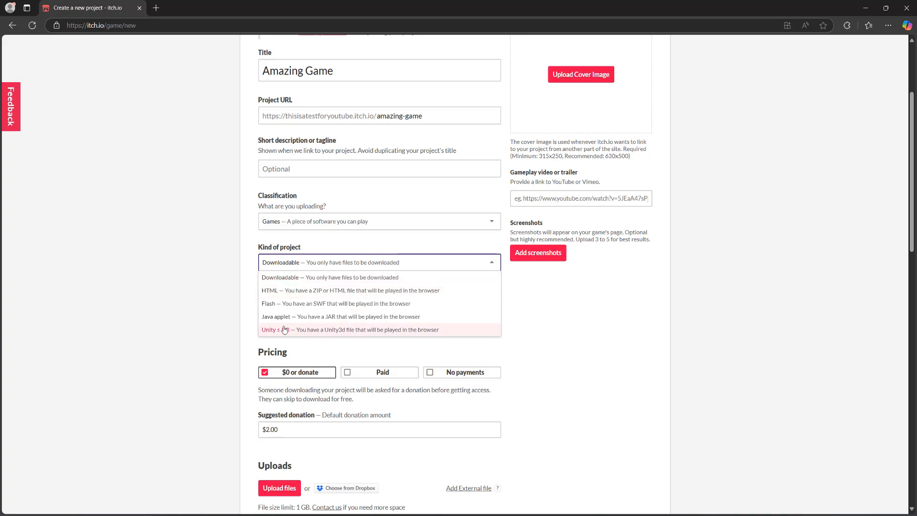
left_click(431, 293)
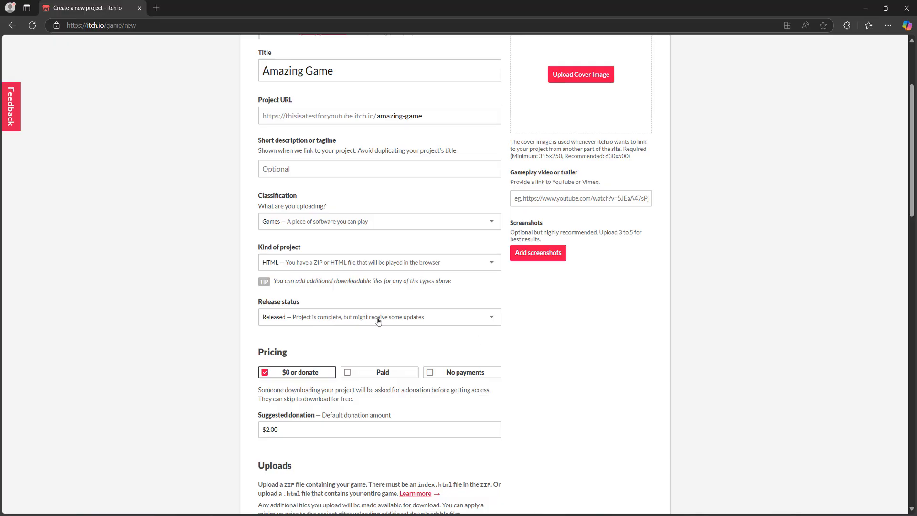
Set the pricing to No payments and upload AmazingGameZip.zip from the Builds folder as the file played in the browser.
scroll(353, 317, "down", 1)
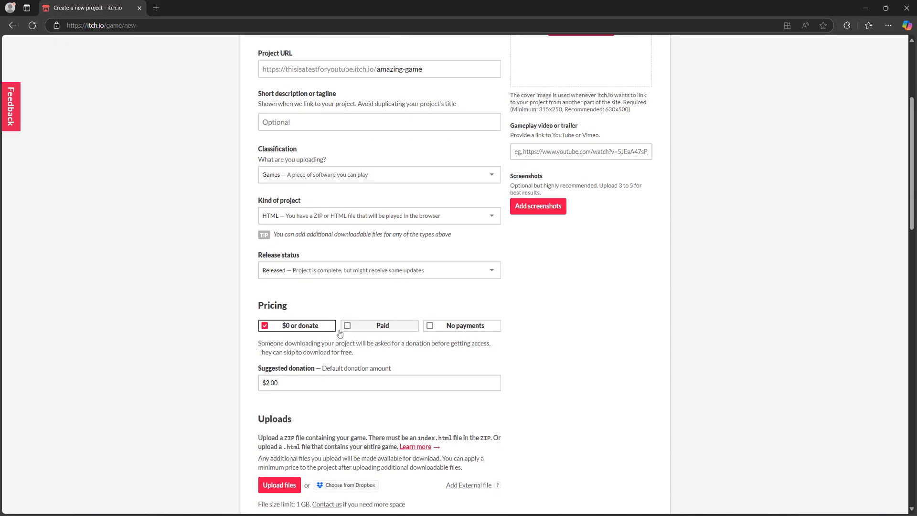
left_click(464, 330)
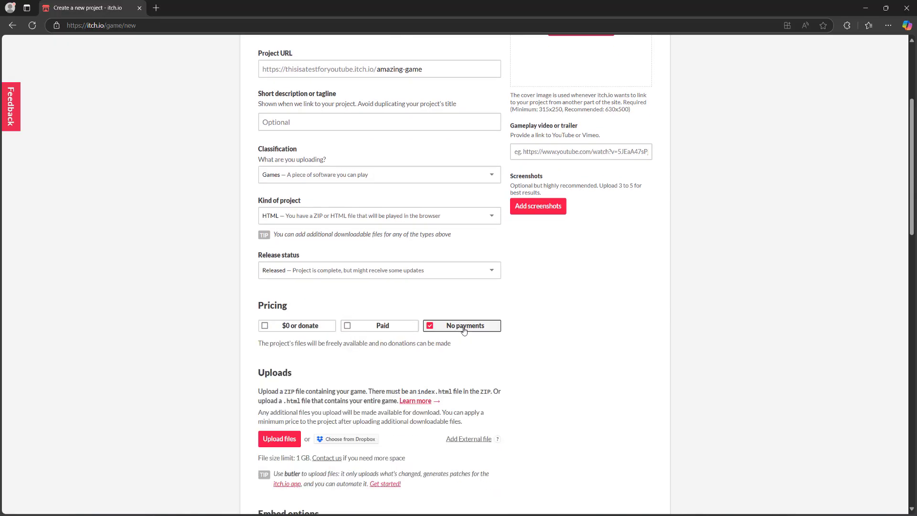
scroll(464, 330, "down", 4)
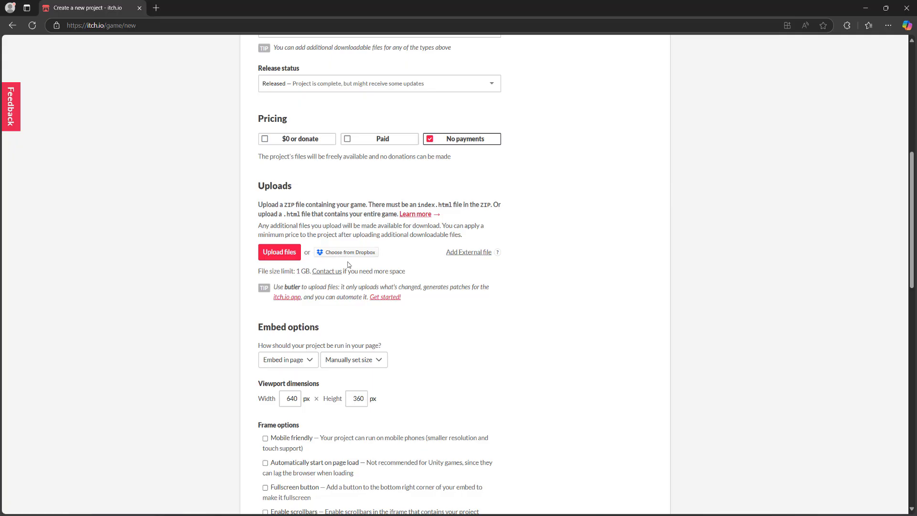
left_click(275, 253)
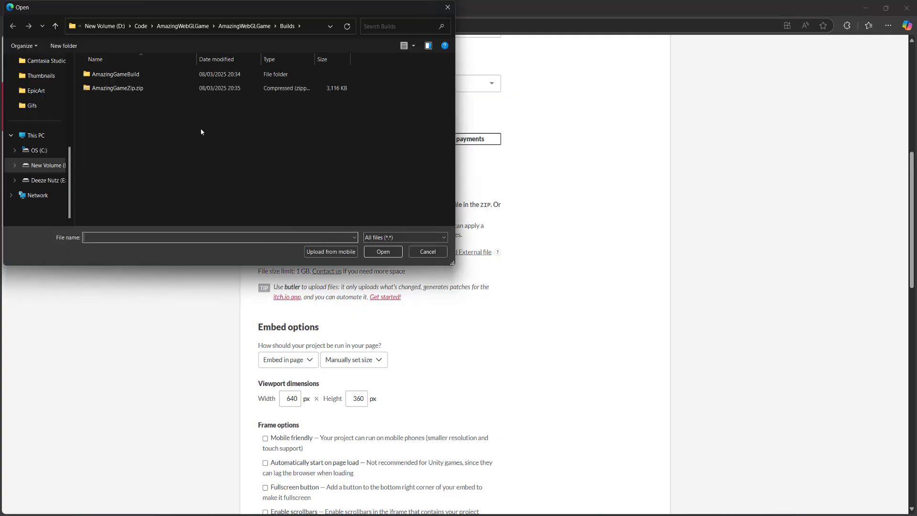
left_click(159, 88)
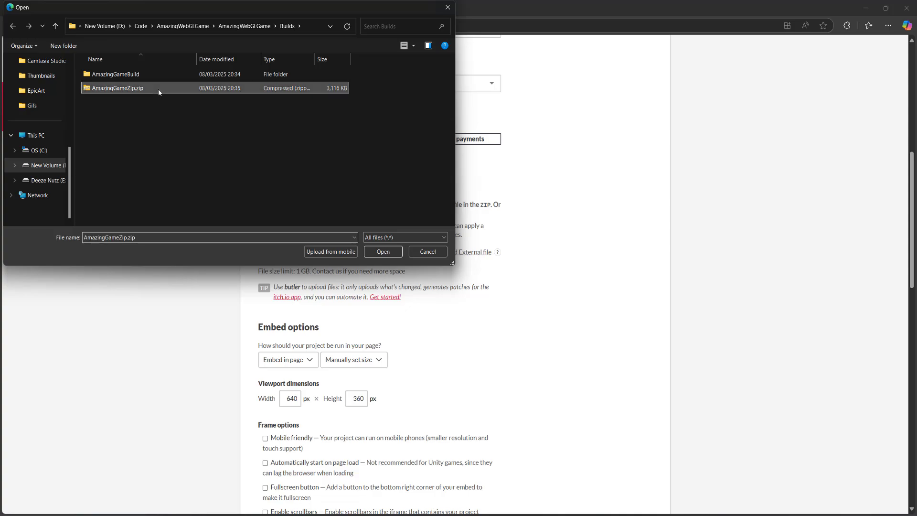
left_click(383, 251)
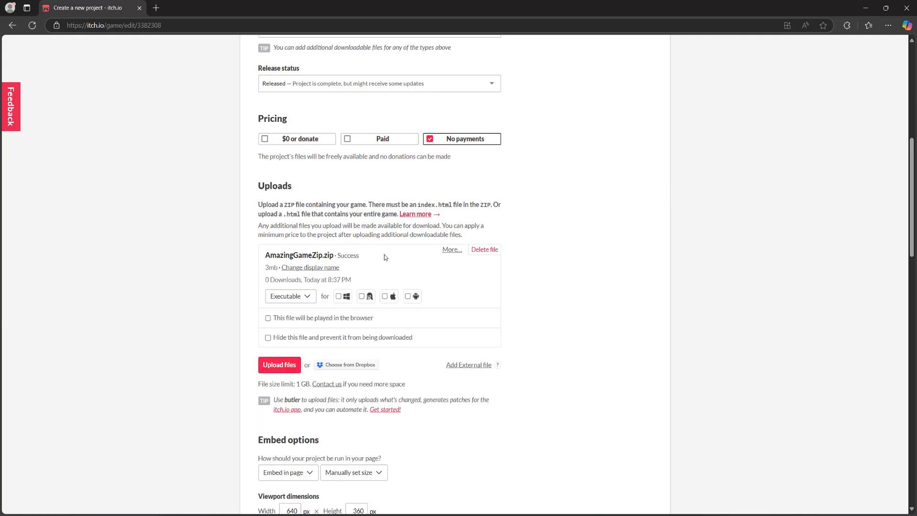
left_click(268, 319)
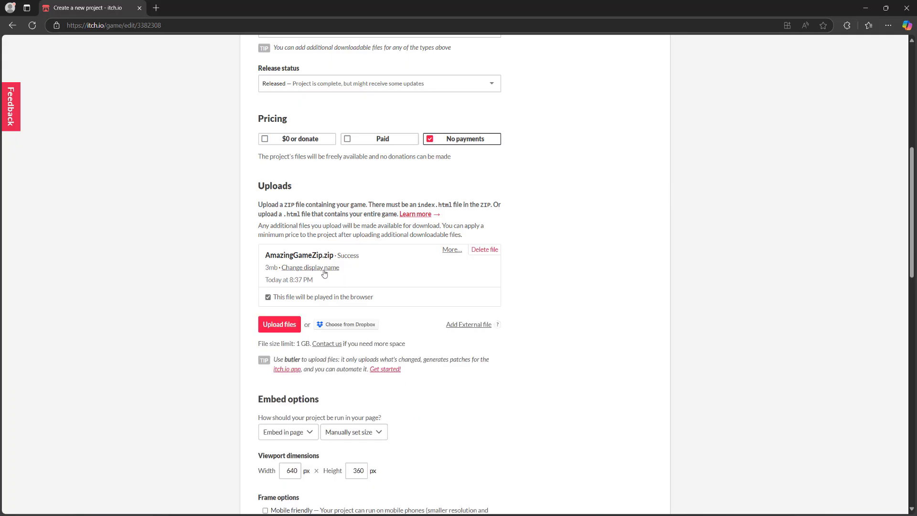
Set the embed viewport dimensions to 1280 px wide by 720 px high, keeping Embed in page and Manually set size.
scroll(329, 270, "down", 3)
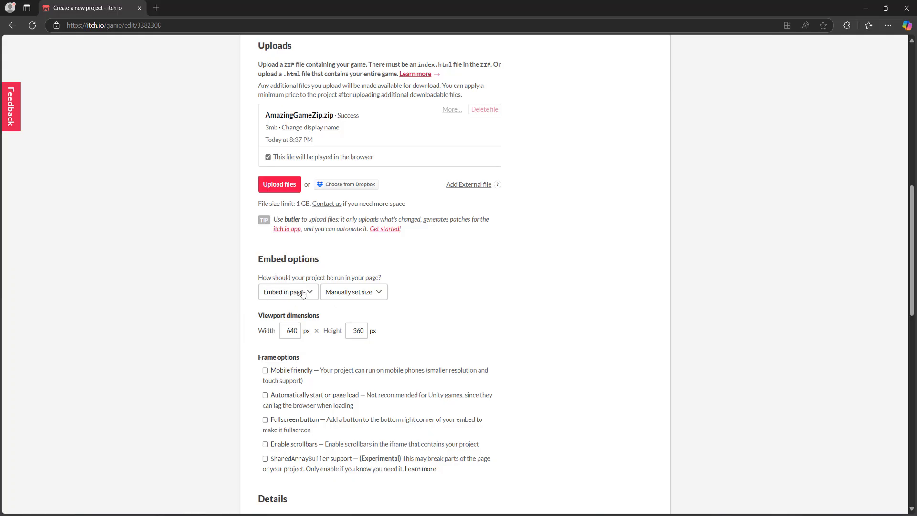
left_click(302, 293)
left_click(354, 293)
left_click(406, 296)
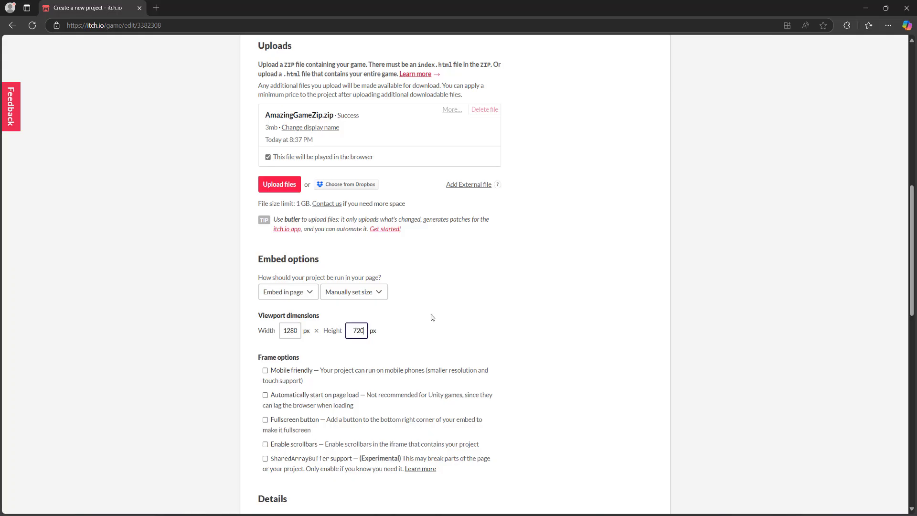
left_click(483, 324)
Enter Amazing Game as the description of the game page and leave the genre as No genre.
scroll(483, 324, "down", 1)
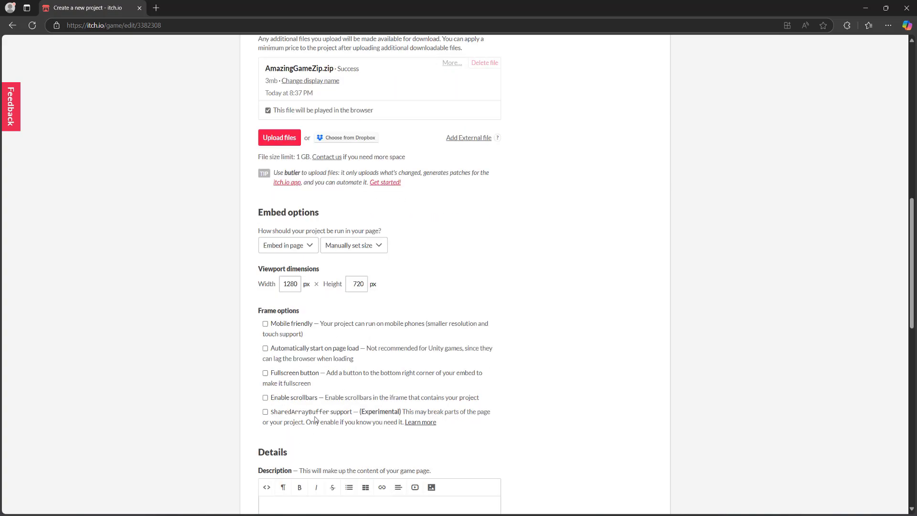
scroll(379, 318, "down", 4)
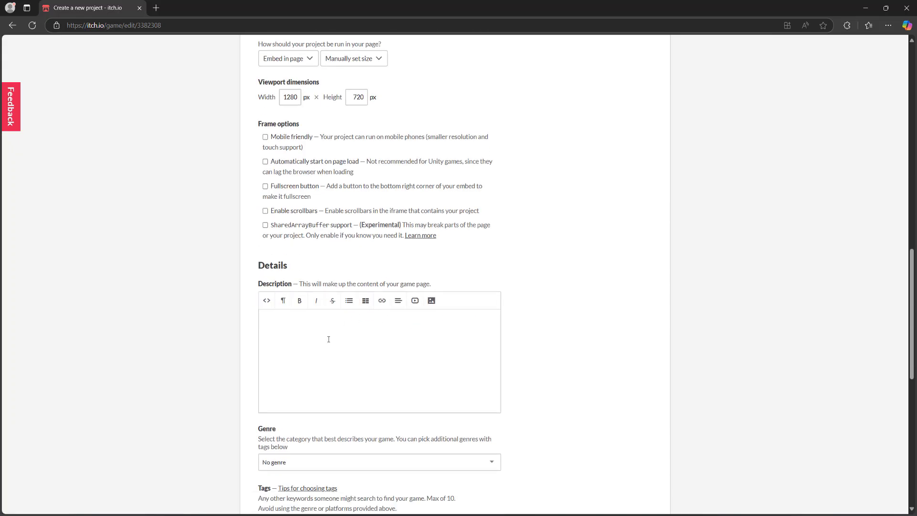
type("Amazing Gam,e")
key("BackSpace")
key("BackSpace")
type("e")
scroll(335, 324, "down", 4)
left_click(355, 272)
left_click(616, 259)
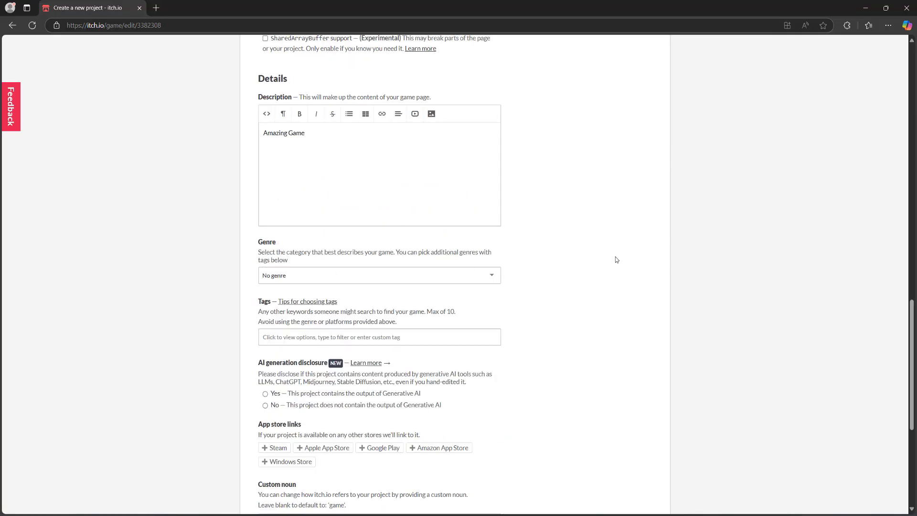
Declare that the project contains no generative AI output and set its visibility to Restricted.
scroll(283, 272, "down", 1)
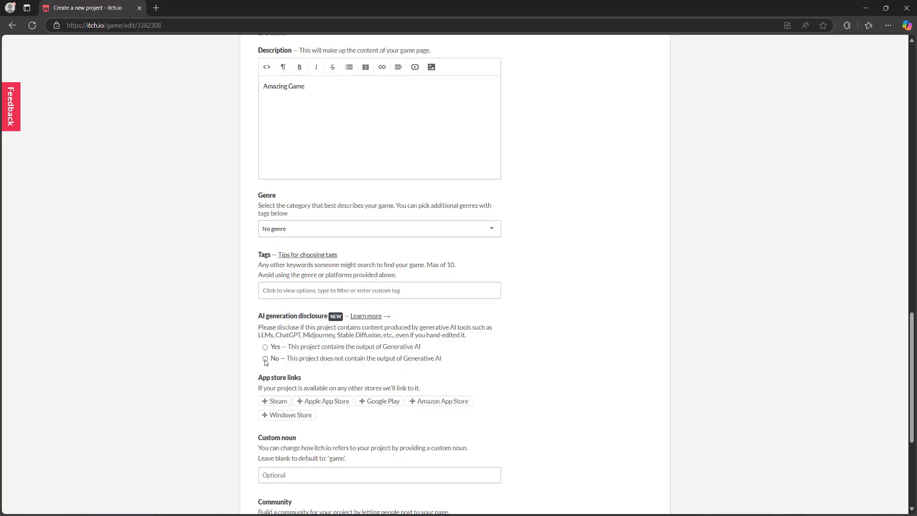
scroll(285, 245, "down", 3)
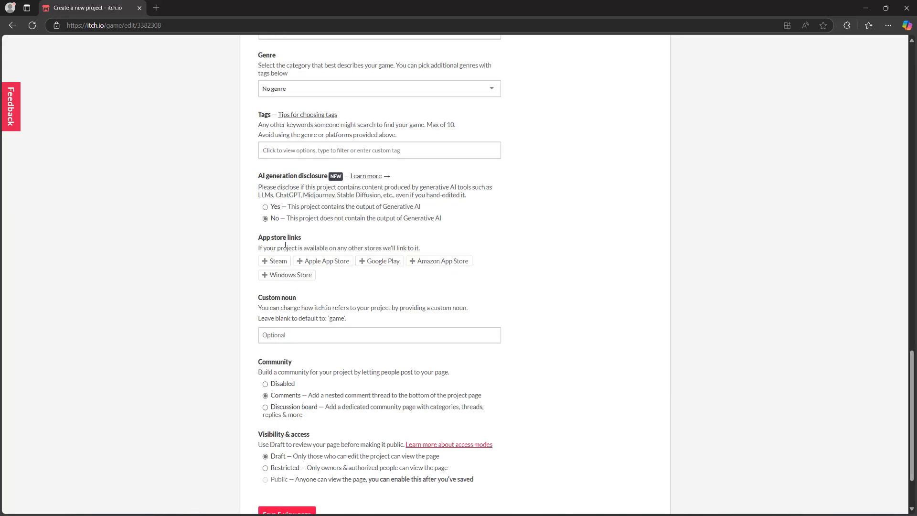
scroll(285, 285, "down", 1)
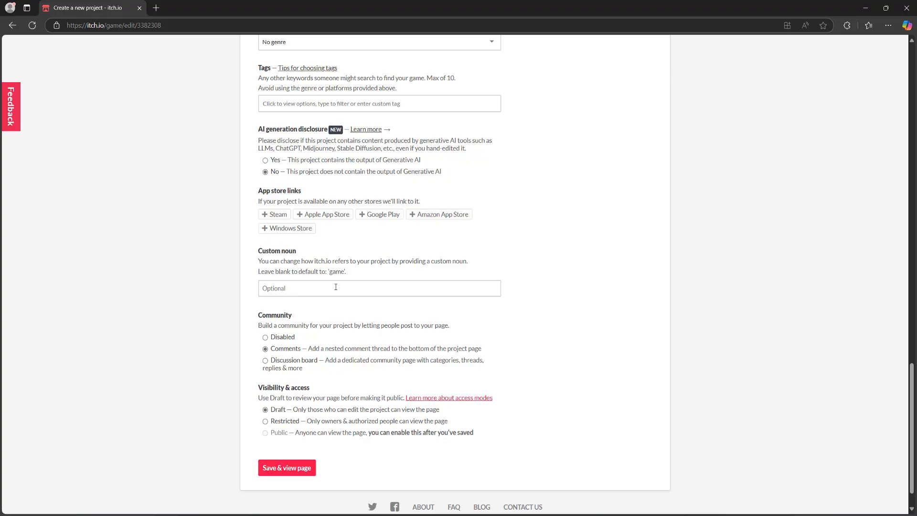
left_click(266, 421)
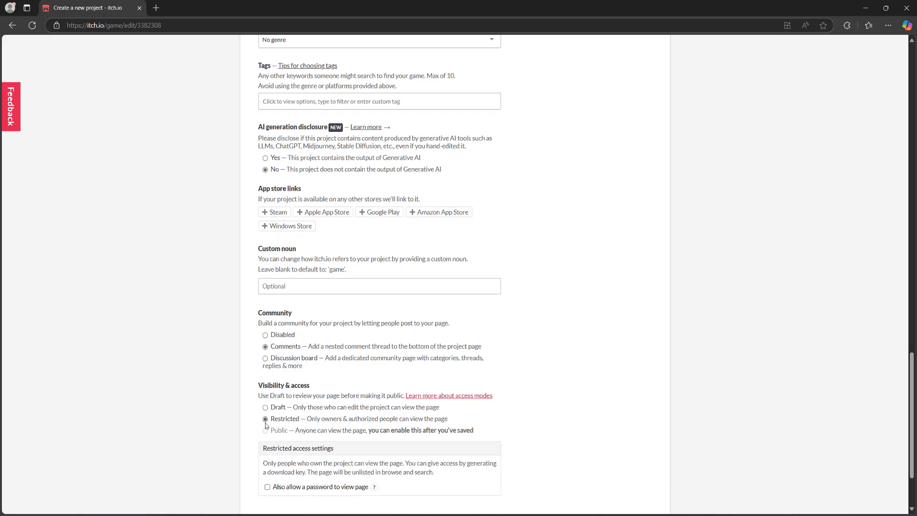
Save the project and run the game on its page to test it.
scroll(286, 430, "down", 2)
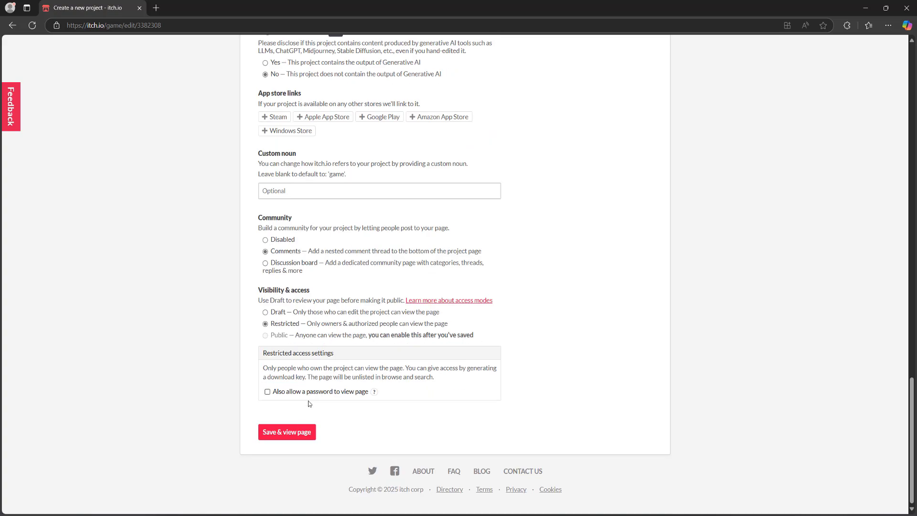
left_click(298, 438)
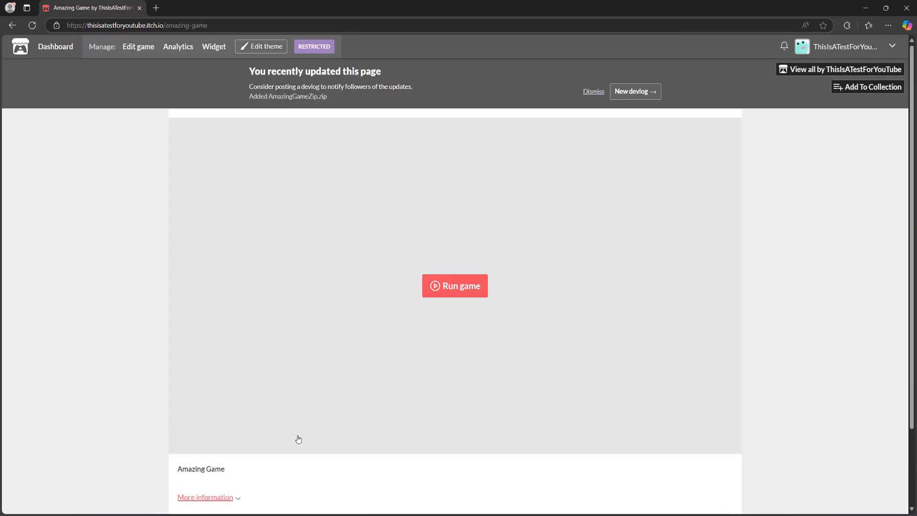
left_click(443, 287)
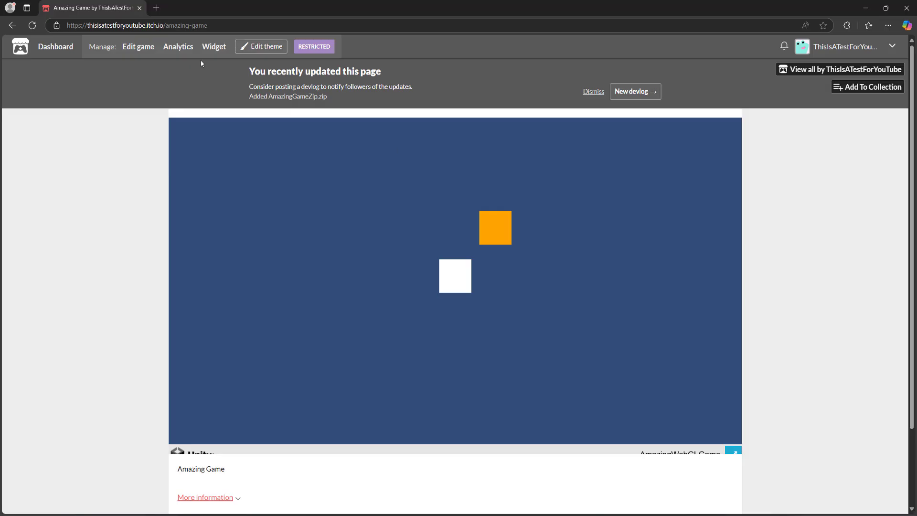
Change the game's visibility to Public with its access settings shown, save it and view the published page.
left_click(145, 51)
scroll(318, 163, "down", 15)
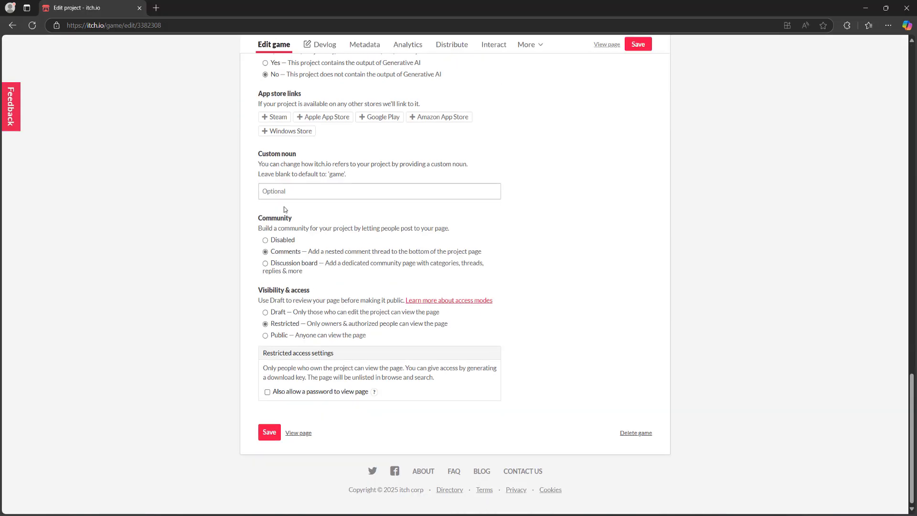
left_click(265, 335)
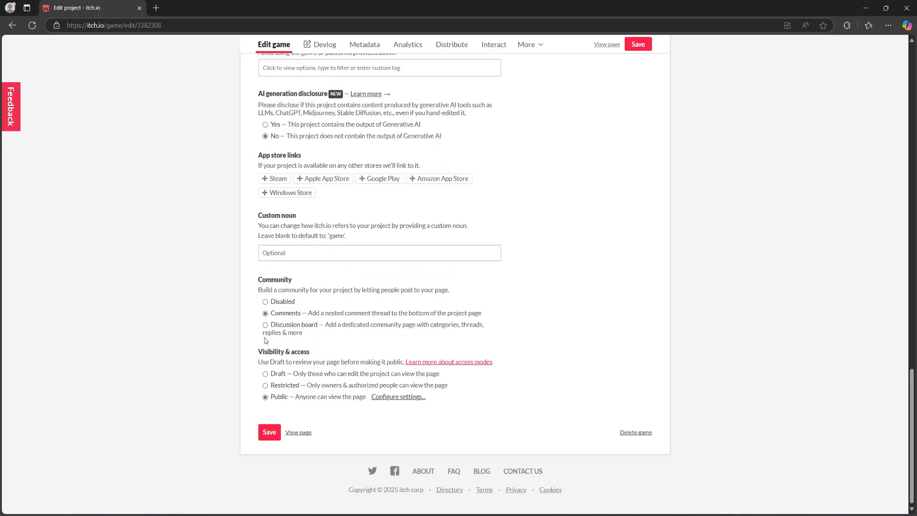
left_click(403, 398)
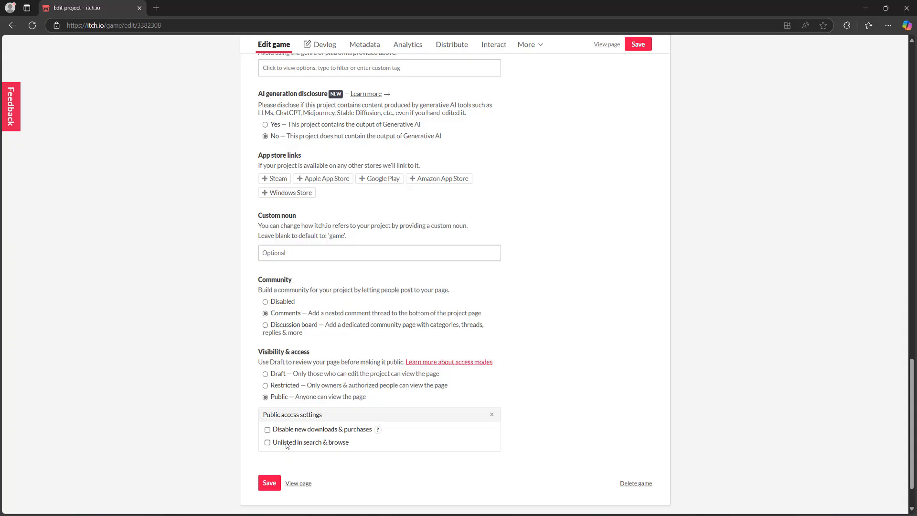
left_click(271, 481)
left_click(275, 484)
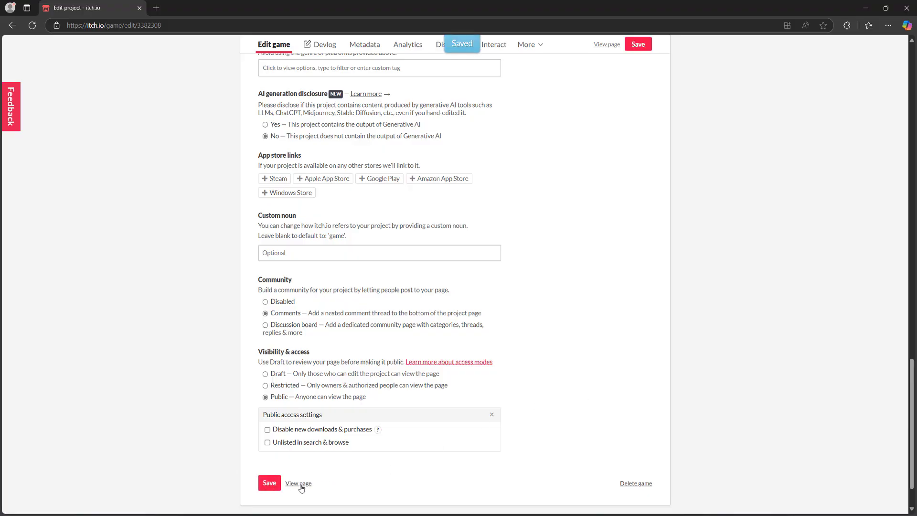
left_click(298, 483)
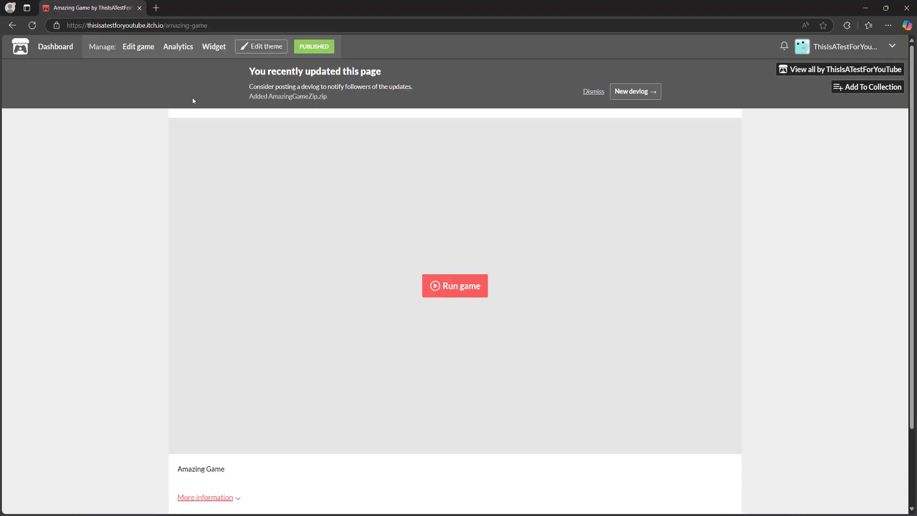